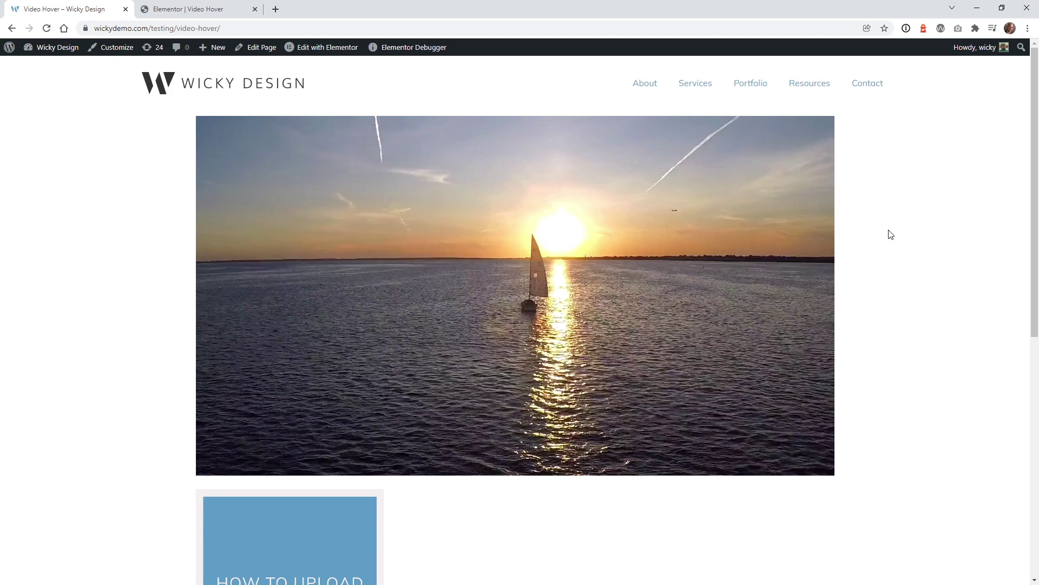
- Examine the sailing video widget's HTML code, from the opening video tag through the source line to the closing tag
mouse_move(820, 265)
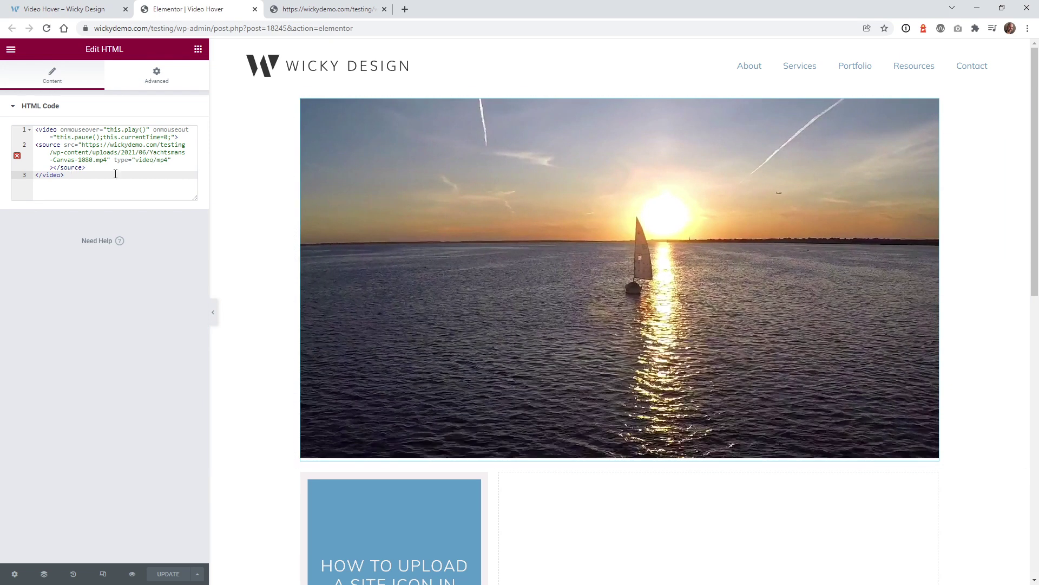
drag(60, 168, 68, 184)
click(68, 184)
click(41, 130)
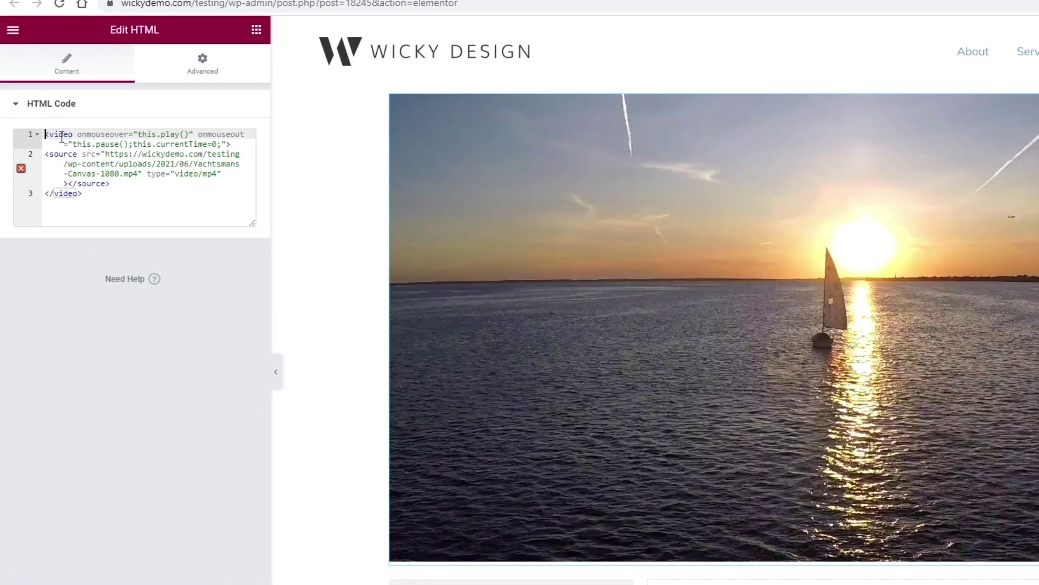
click(62, 145)
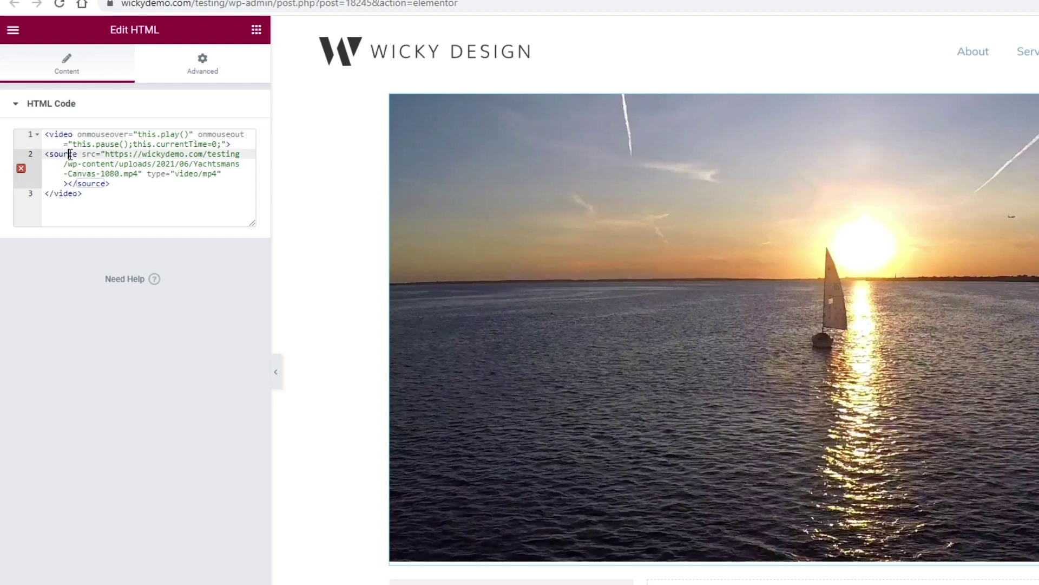
click(94, 194)
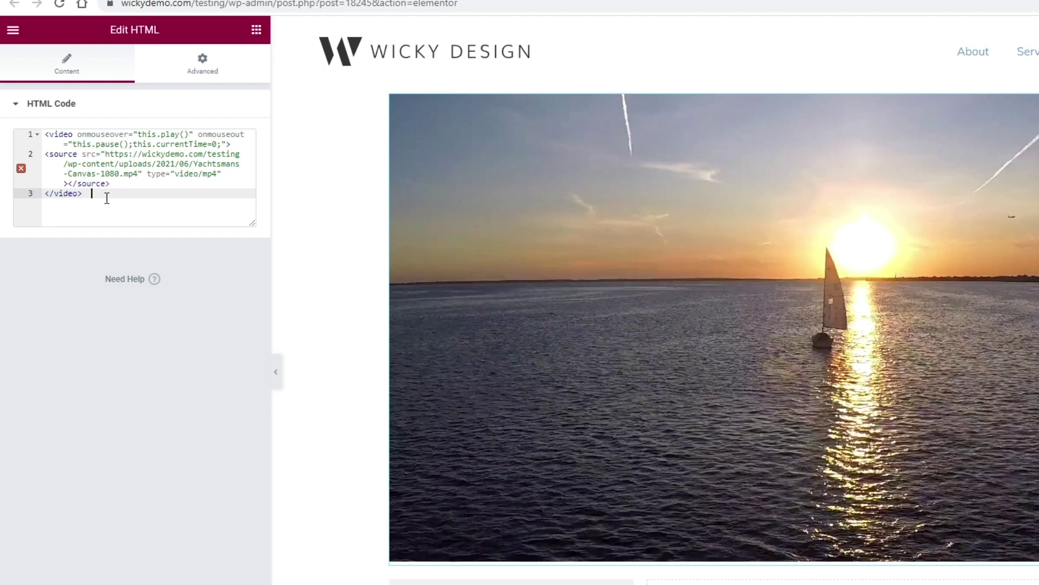
- Preview the sailing video at tablet, mobile and desktop sizes, and close the responsive preview
mouse_move(491, 285)
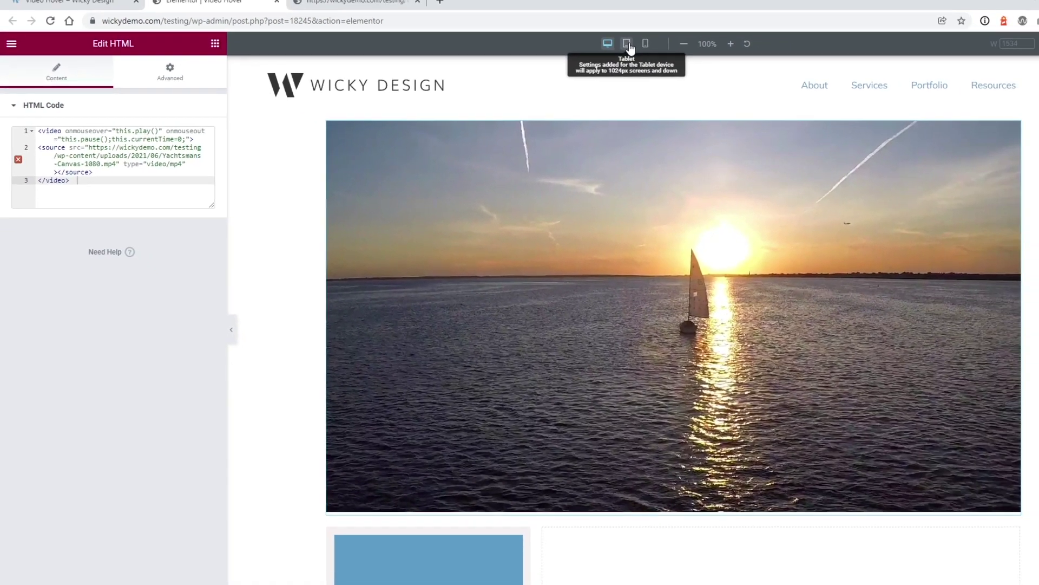
click(746, 30)
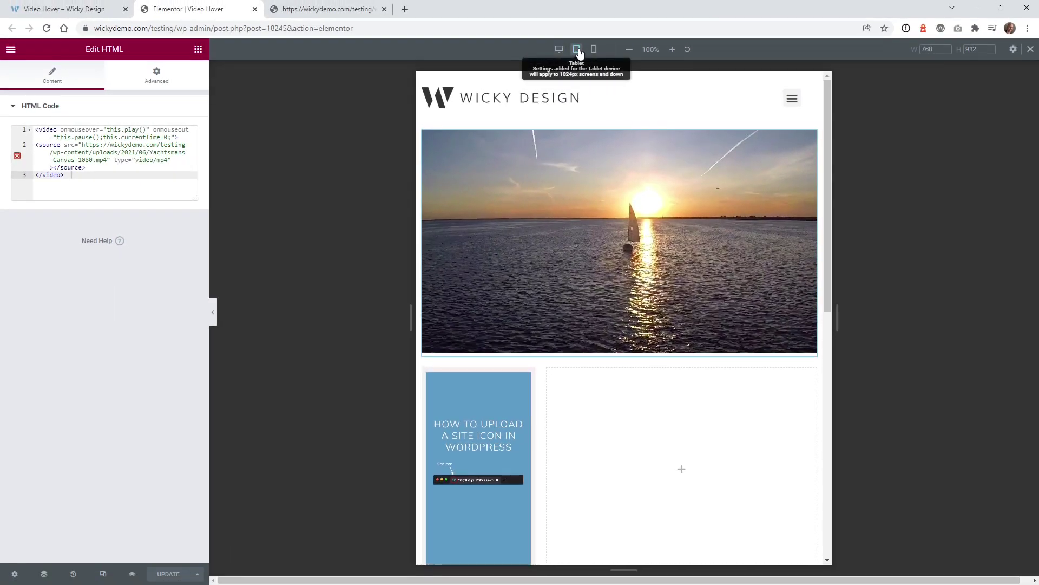
click(594, 49)
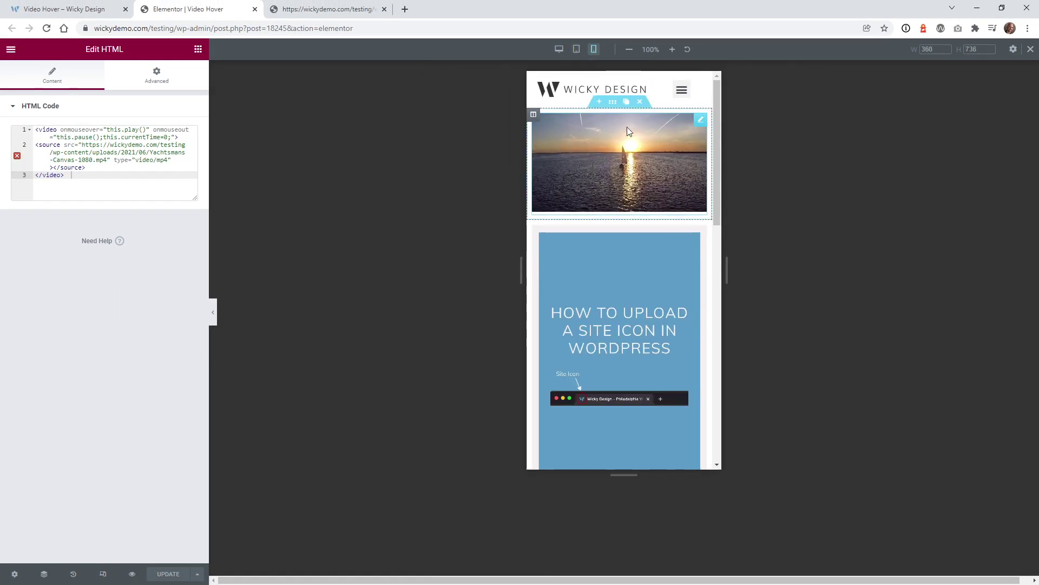
click(559, 50)
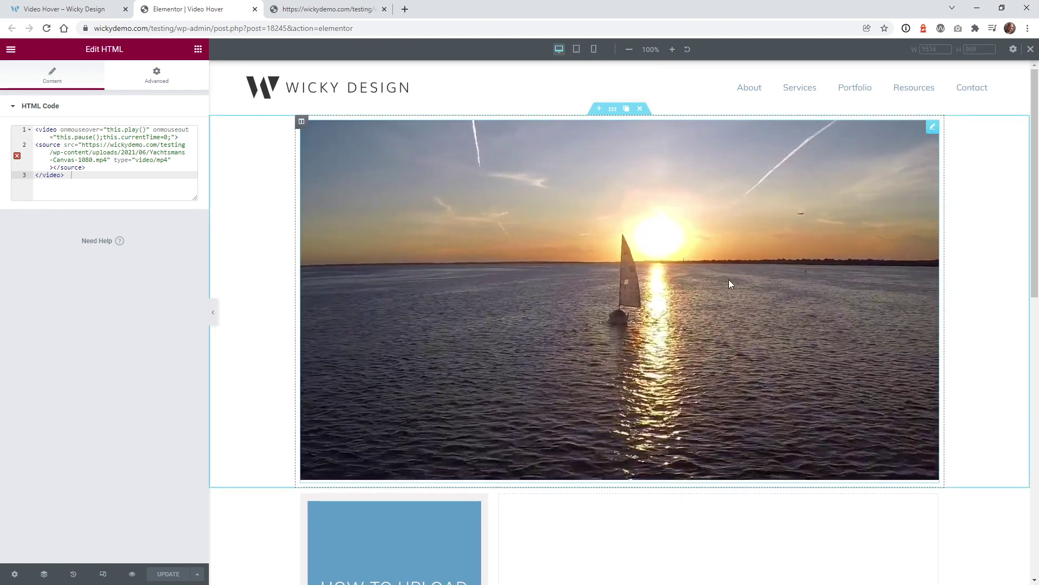
click(1031, 49)
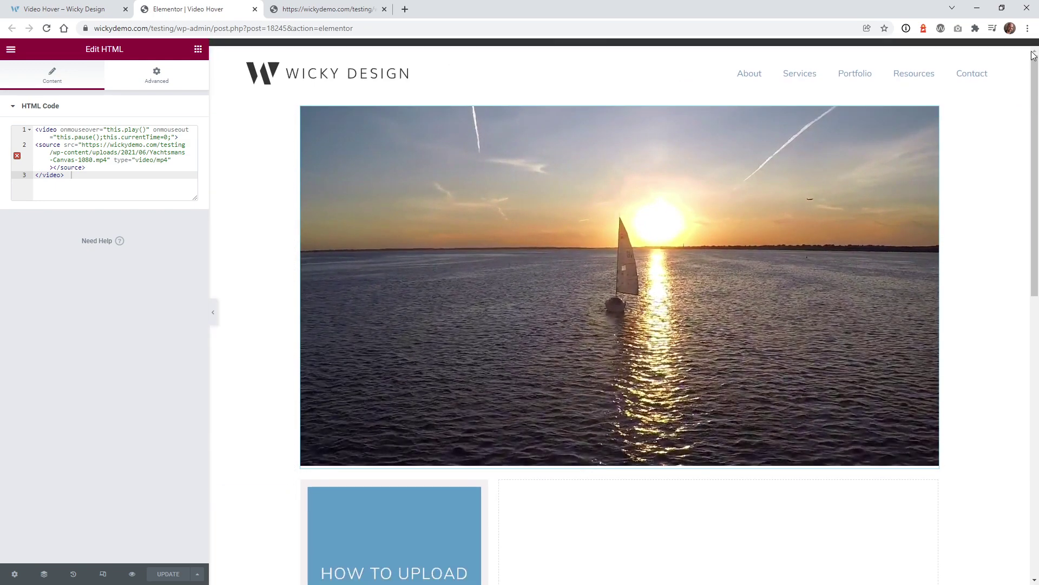
- Inspect the mp4 address in the sailing video's source tag, from https to the file extension
click(112, 166)
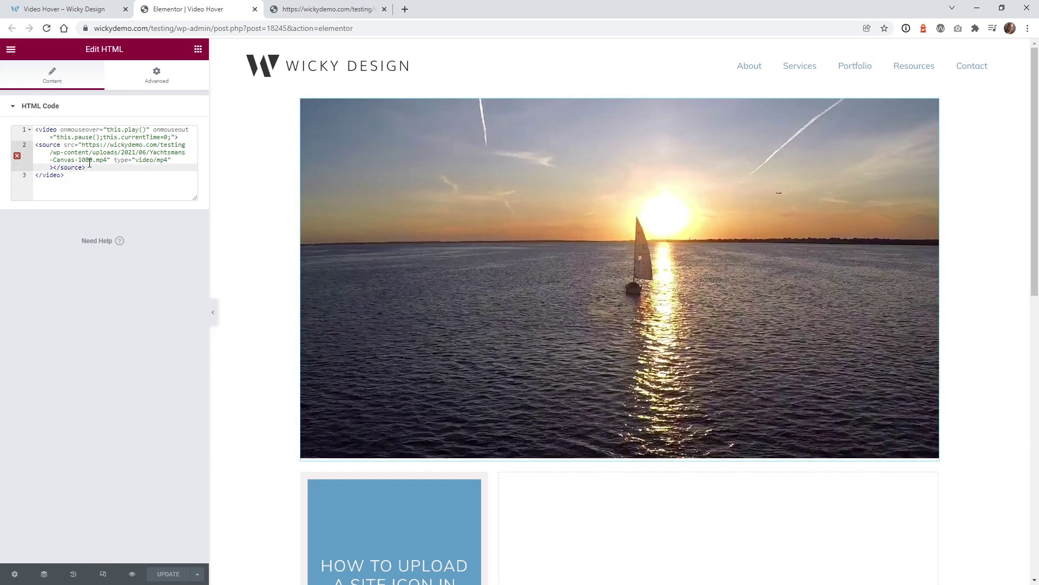
click(85, 145)
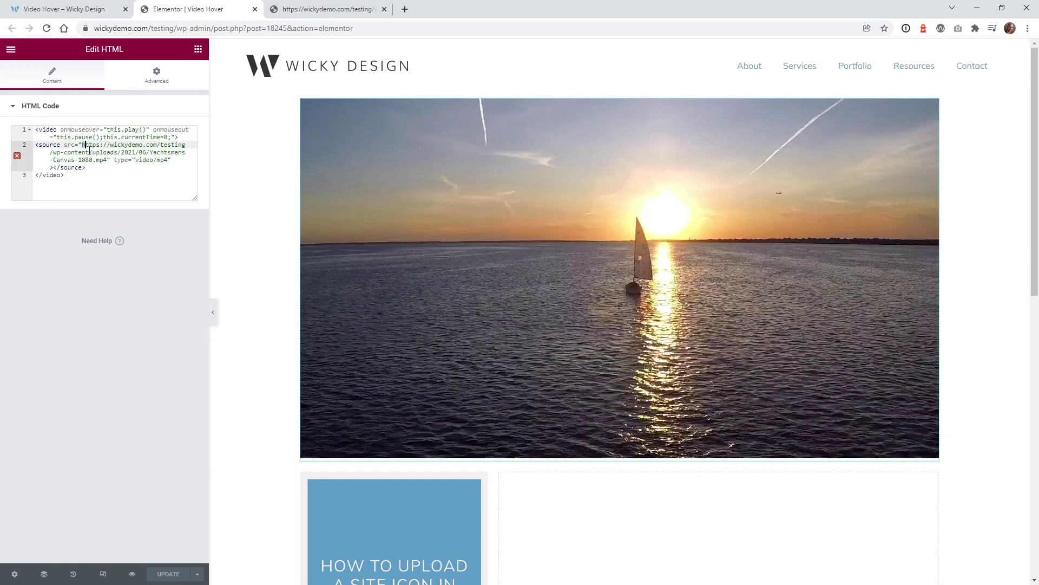
drag(89, 149, 107, 164)
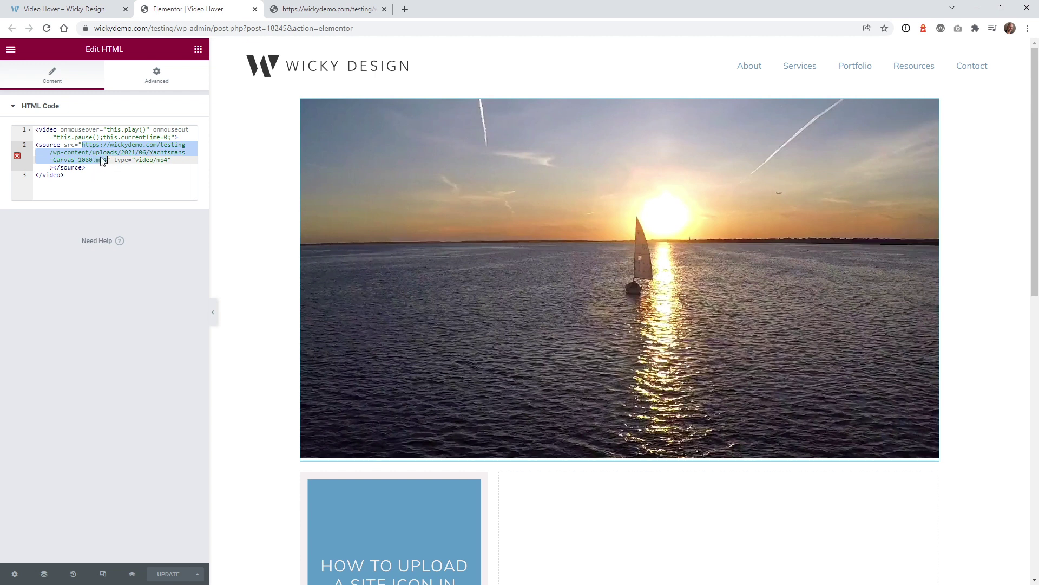
click(99, 160)
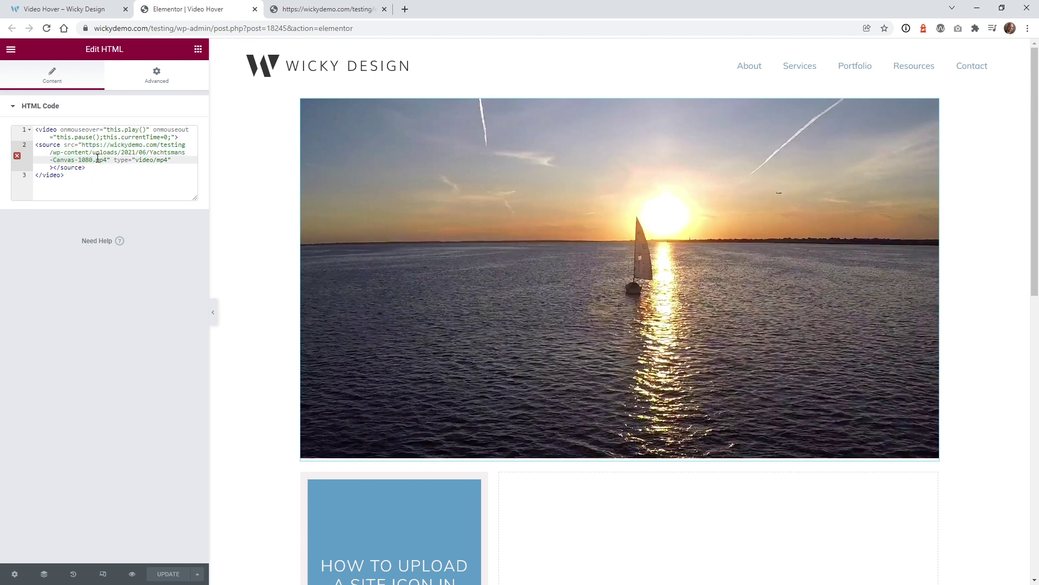
- Play and pause the Yachtsmans-Canvas-1080.mp4 file in its own browser tab, and return to the Elementor editor
click(314, 8)
click(58, 554)
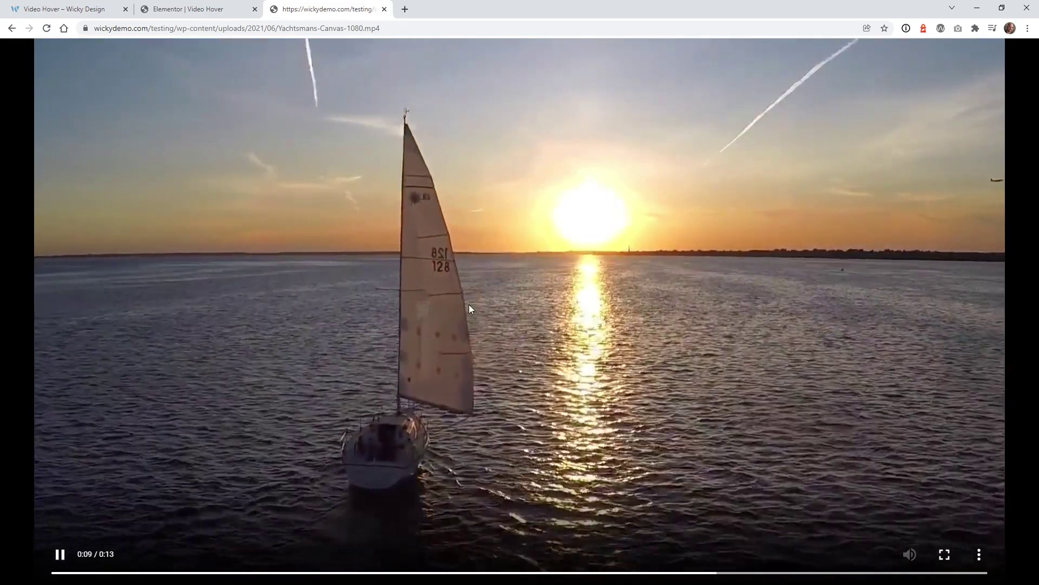
click(60, 557)
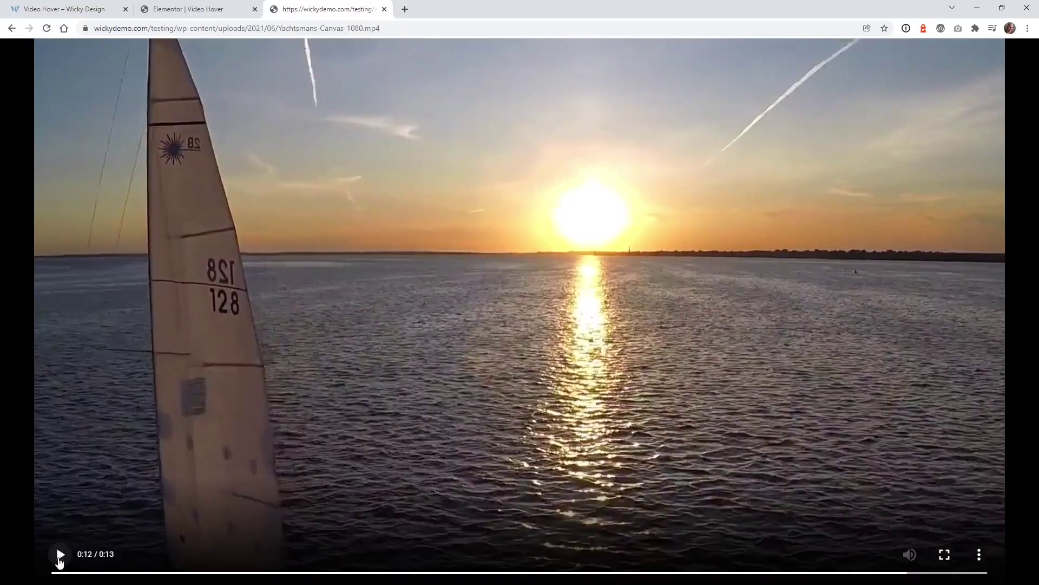
click(222, 6)
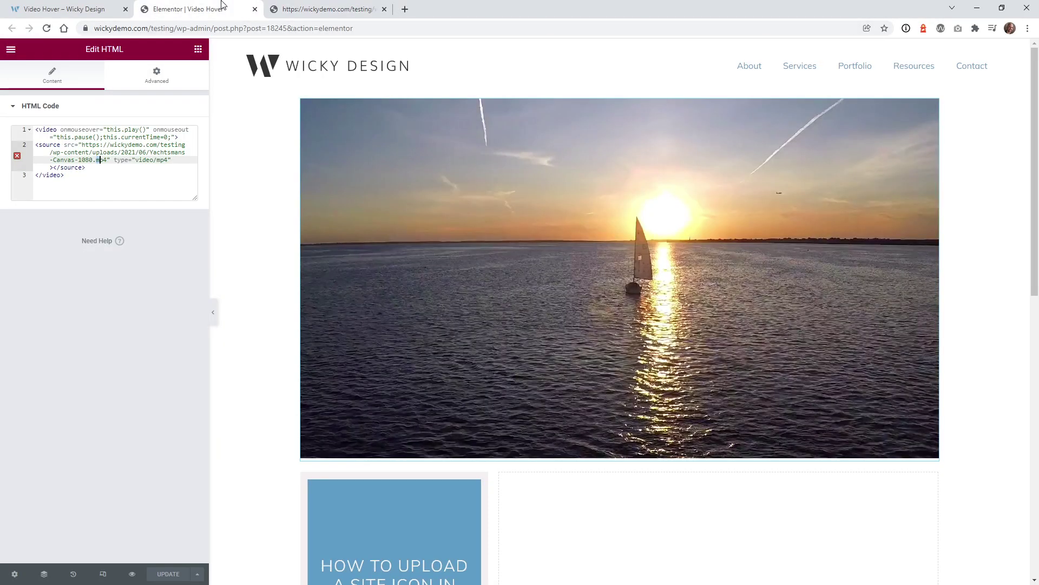
- Review the source file's address and mp4 extension and the onmouseover play attribute in the sailing video's code
click(111, 144)
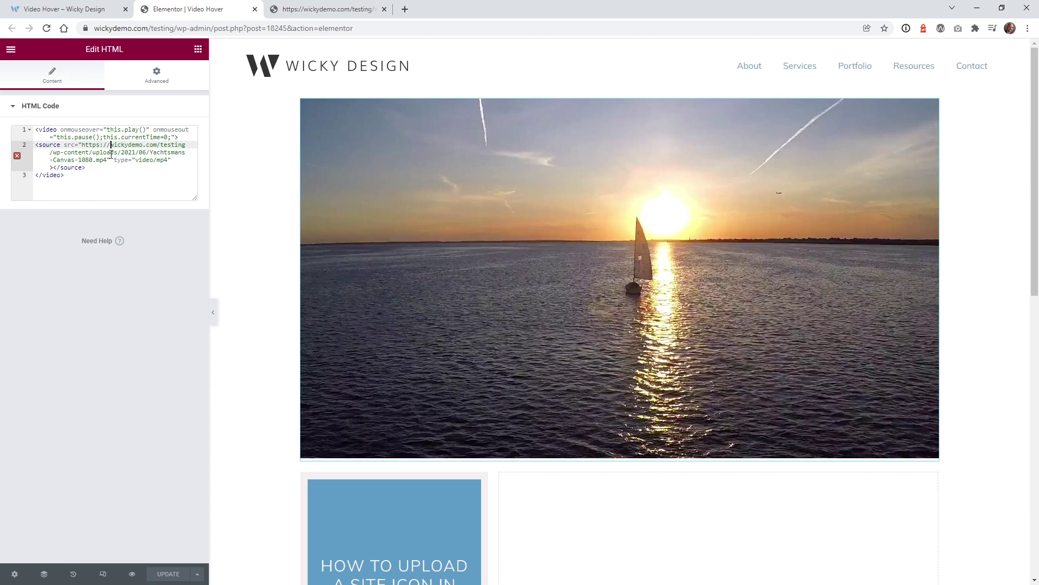
click(99, 160)
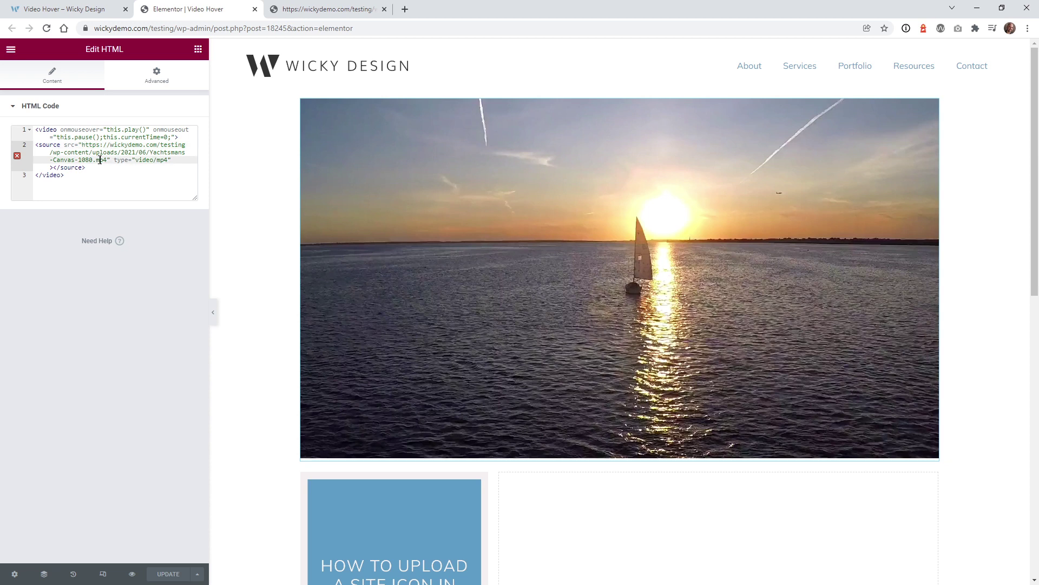
click(85, 130)
click(135, 130)
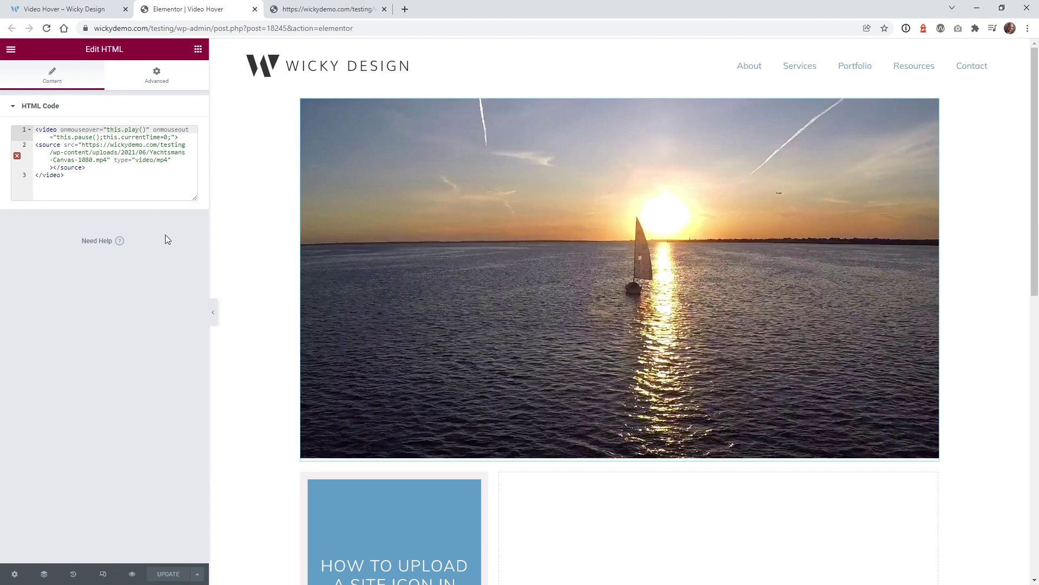
- Test the sailing video's hover playback on the live page and view the vertical site icon video below it
key(ctrl+shift+Tab)
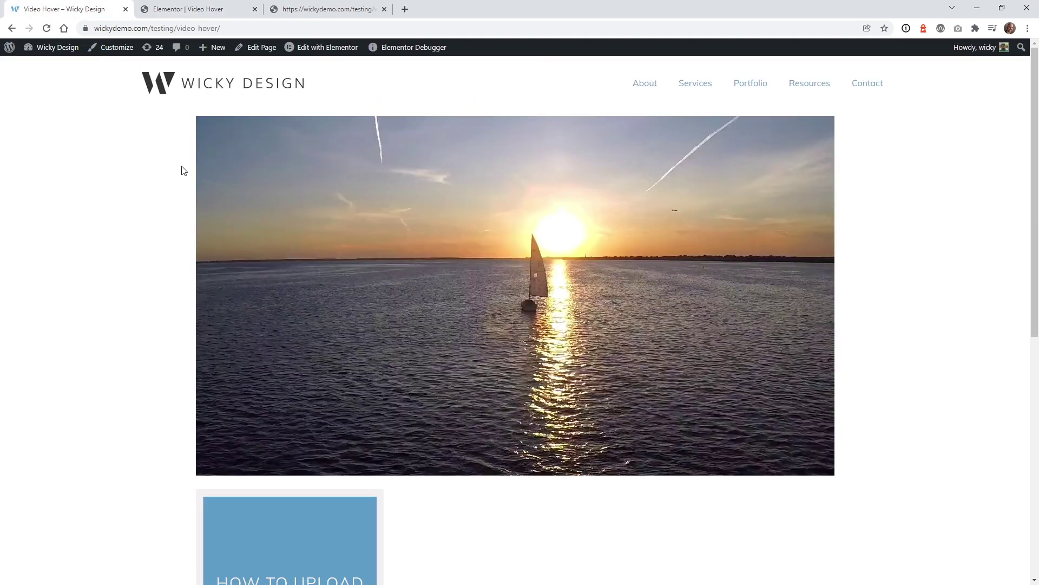
mouse_move(204, 171)
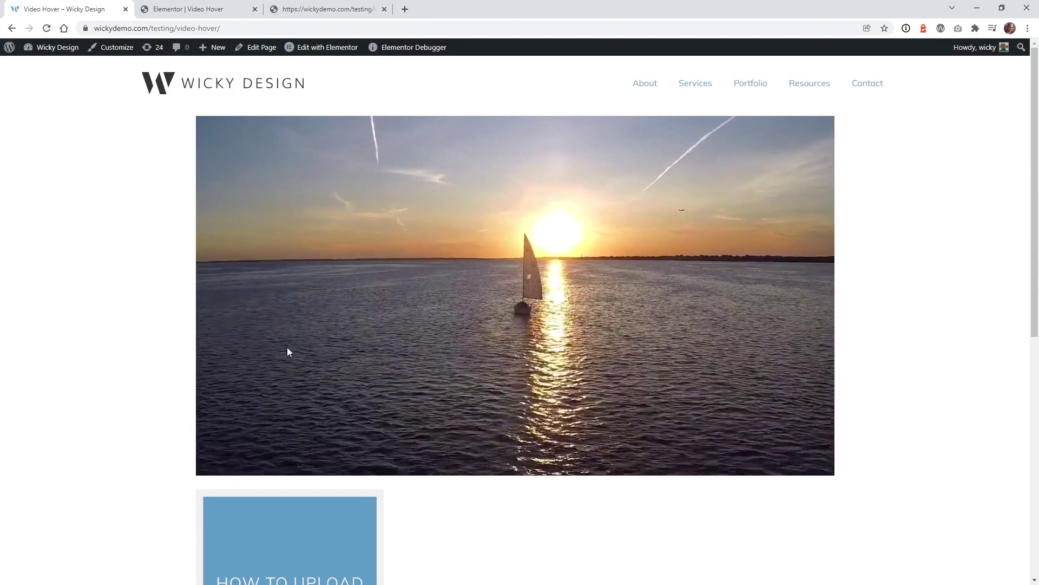
scroll(638, 315, down, 5)
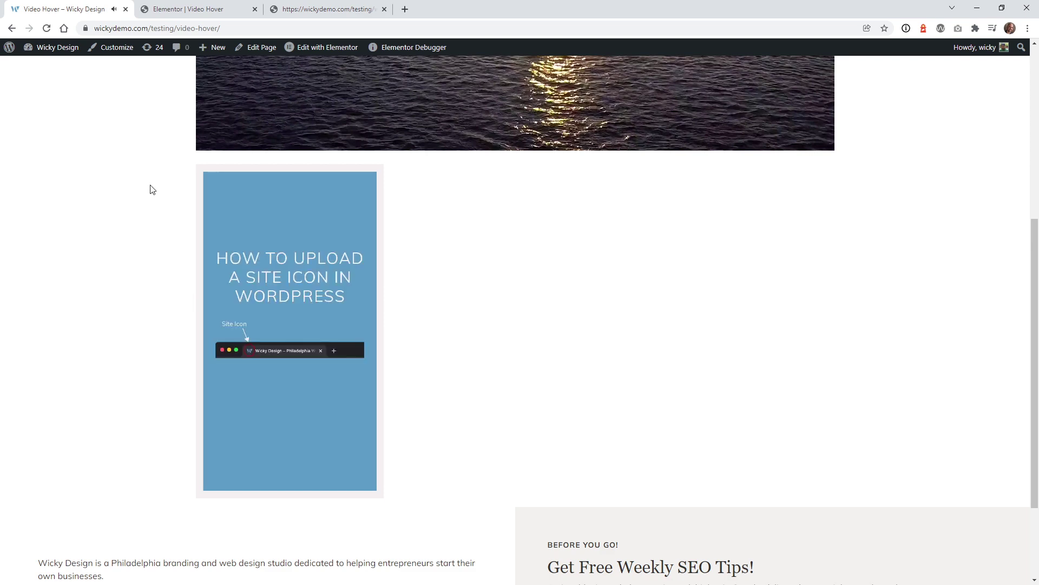
- Open the vertical site icon video's HTML widget in the Elementor editor and examine its site-icon-shorts.mp4 source
click(176, 6)
scroll(580, 281, down, 4)
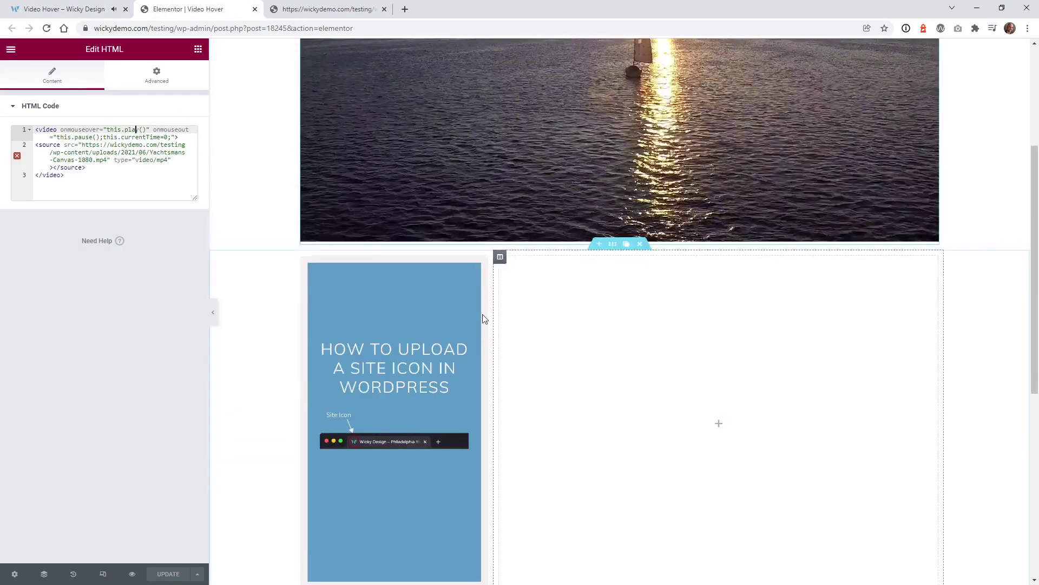
click(482, 263)
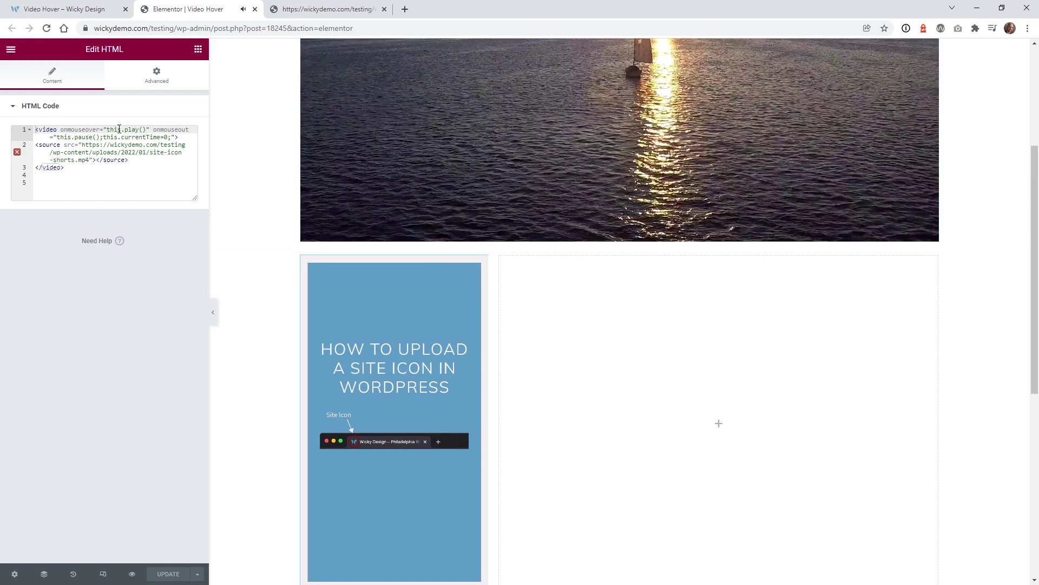
click(89, 160)
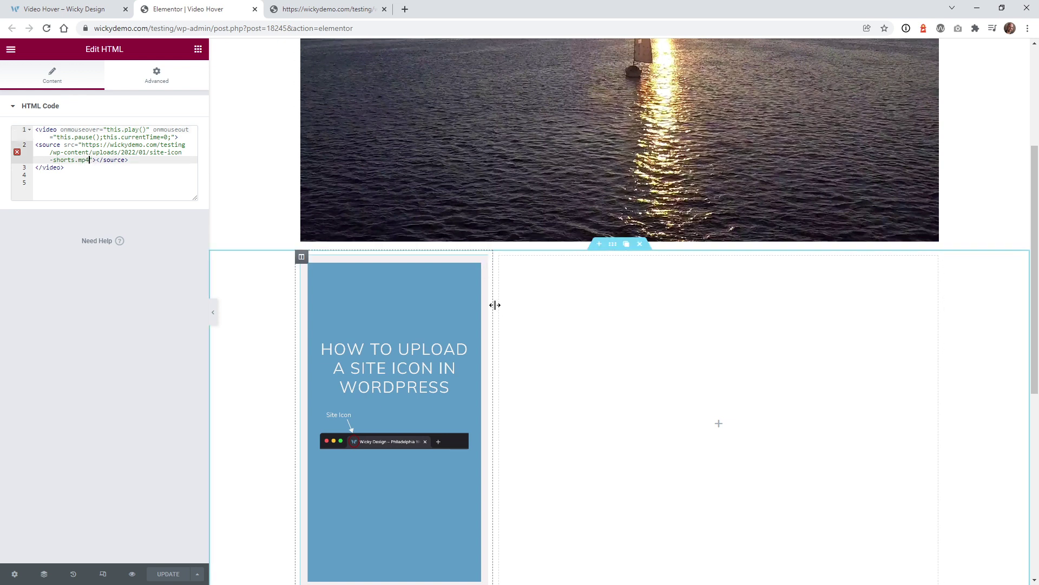
drag(494, 305, 456, 311)
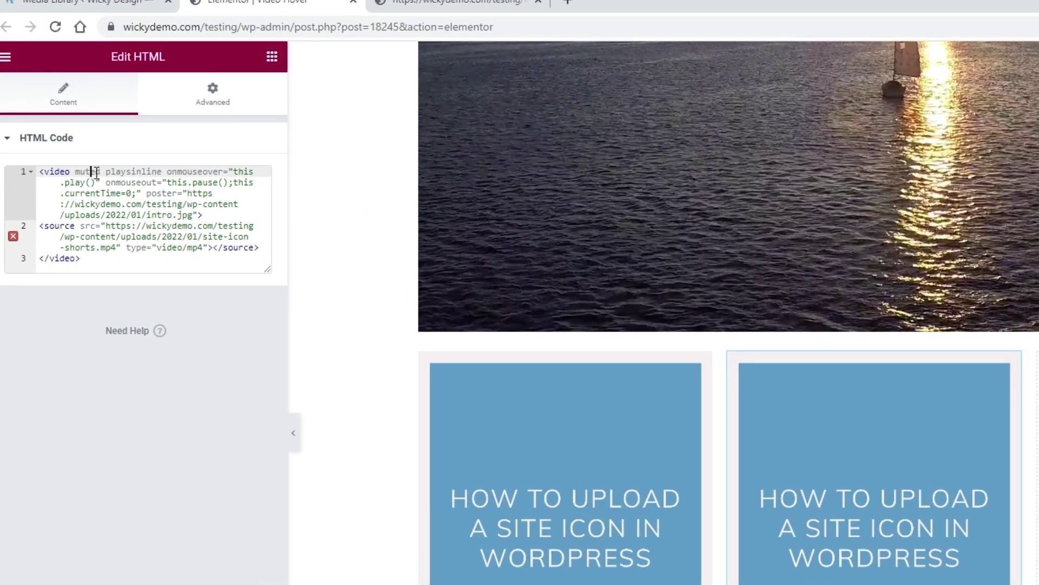
- Examine the muted, playsinline and poster attributes in the second vertical video's opening tag
click(76, 172)
click(108, 172)
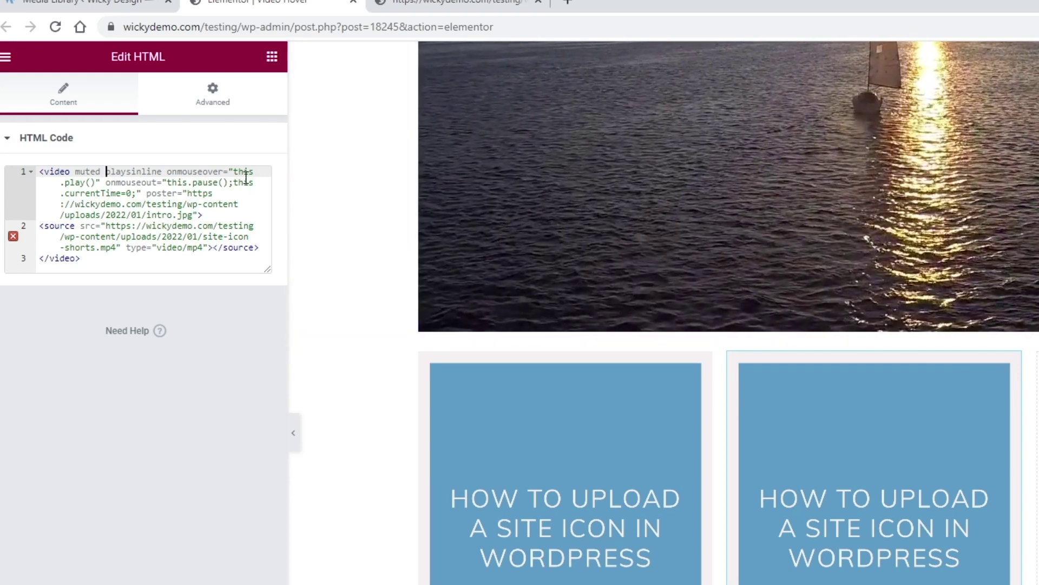
click(167, 190)
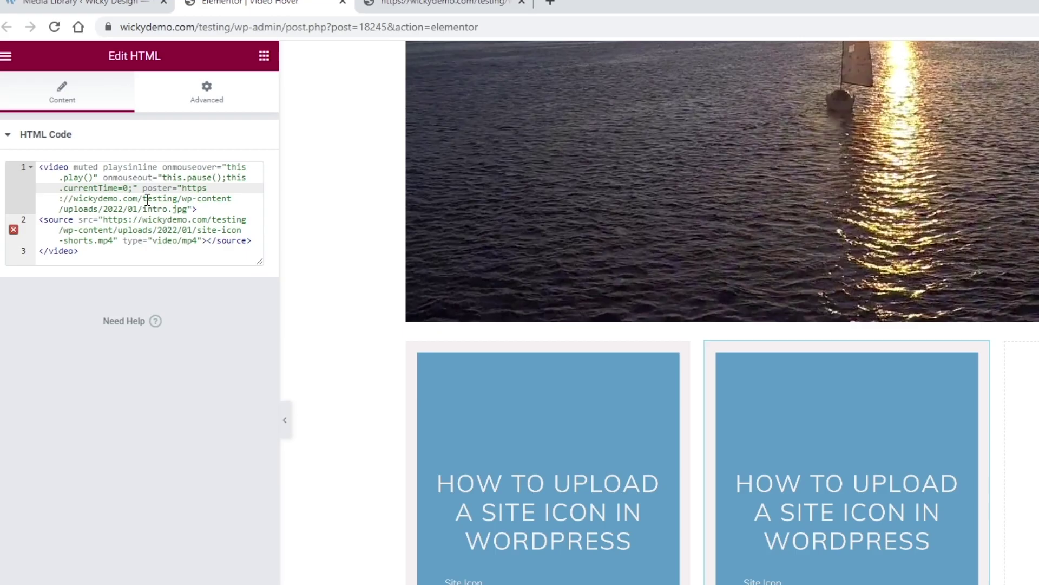
click(152, 204)
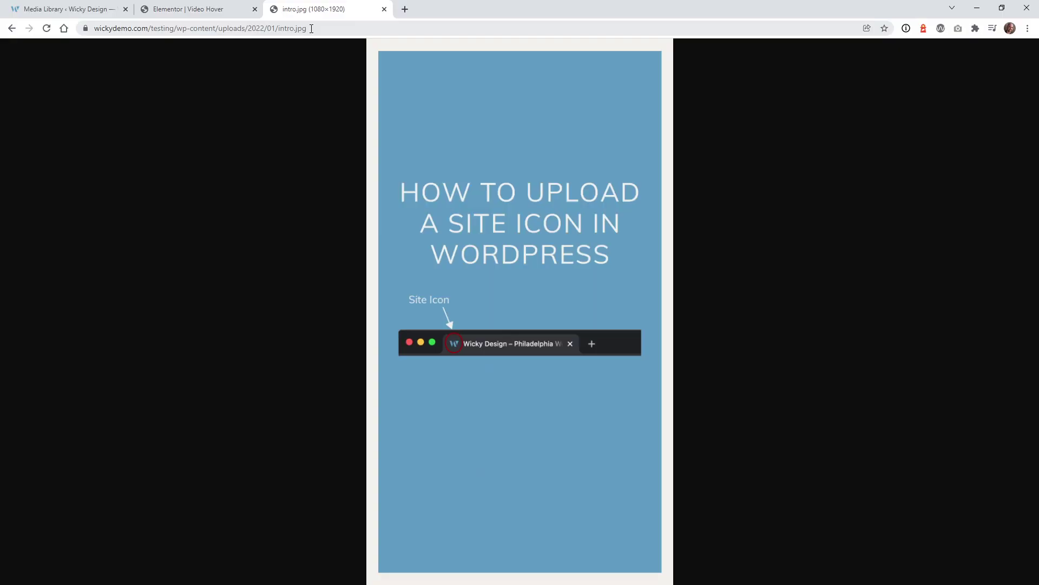
- Review the second vertical video's poster and source code in the editor, and view the live page's vertical videos at iPhone X size
click(194, 5)
click(129, 144)
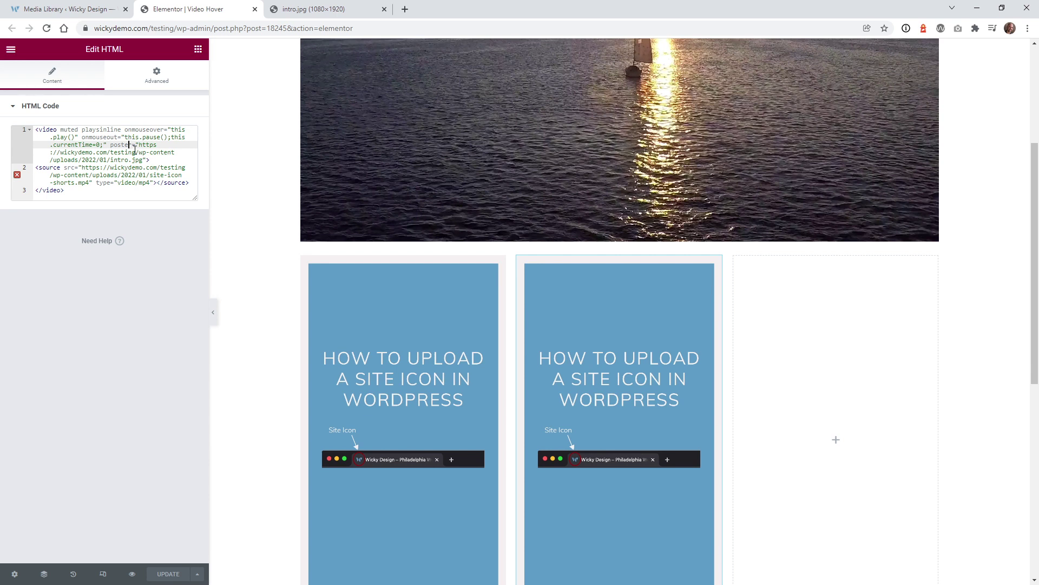
click(113, 168)
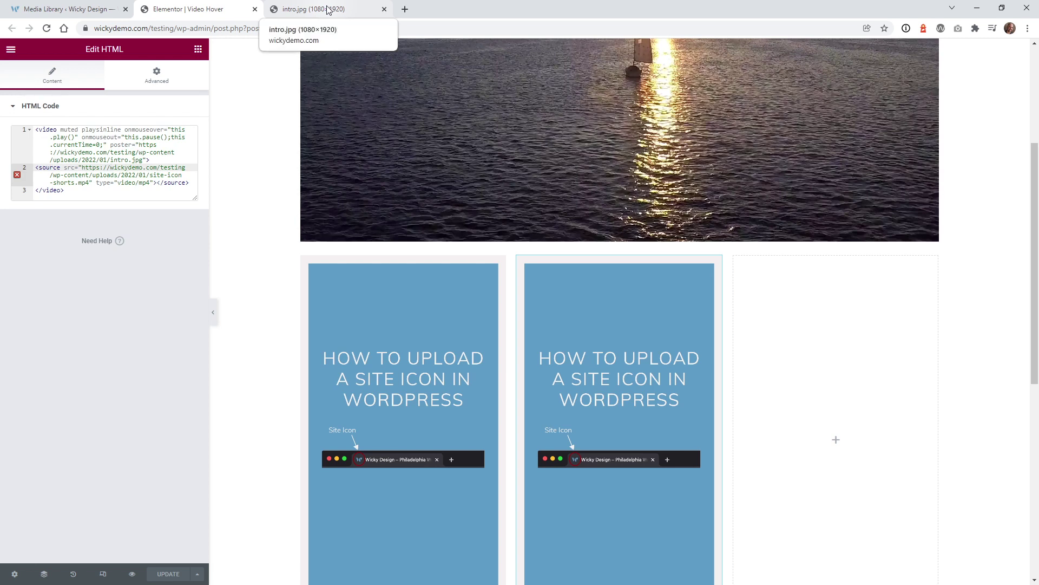
click(328, 10)
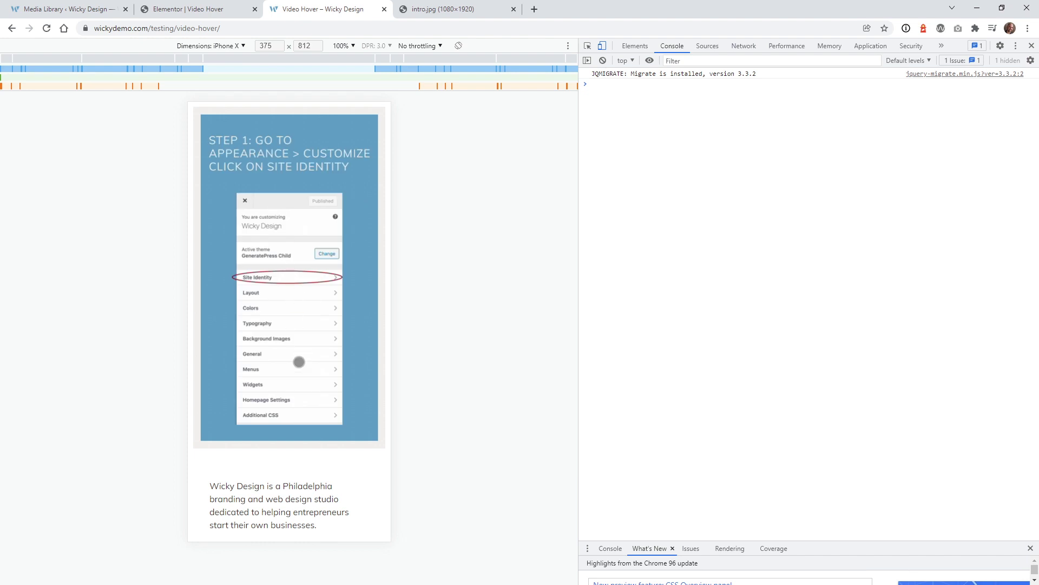
scroll(299, 362, up, 4)
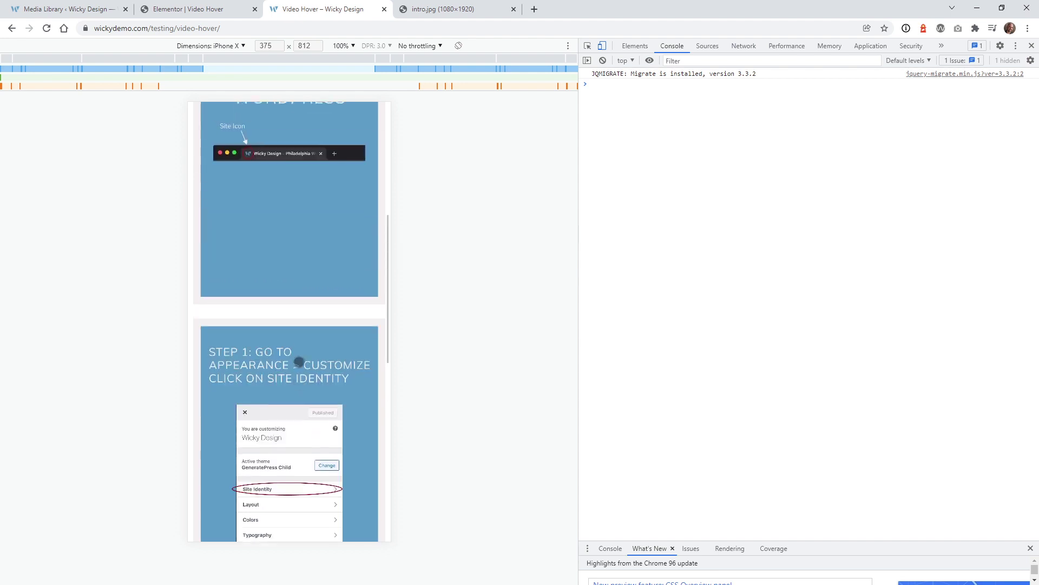
- Return to the Elementor editor and check the muted attribute in the second vertical video's opening tag
click(180, 7)
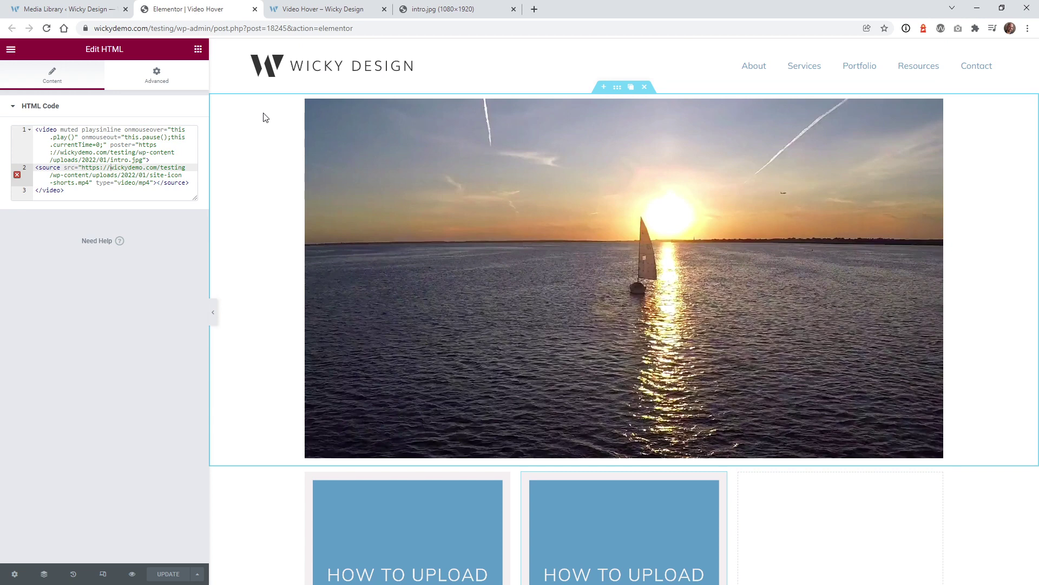
scroll(266, 117, down, 4)
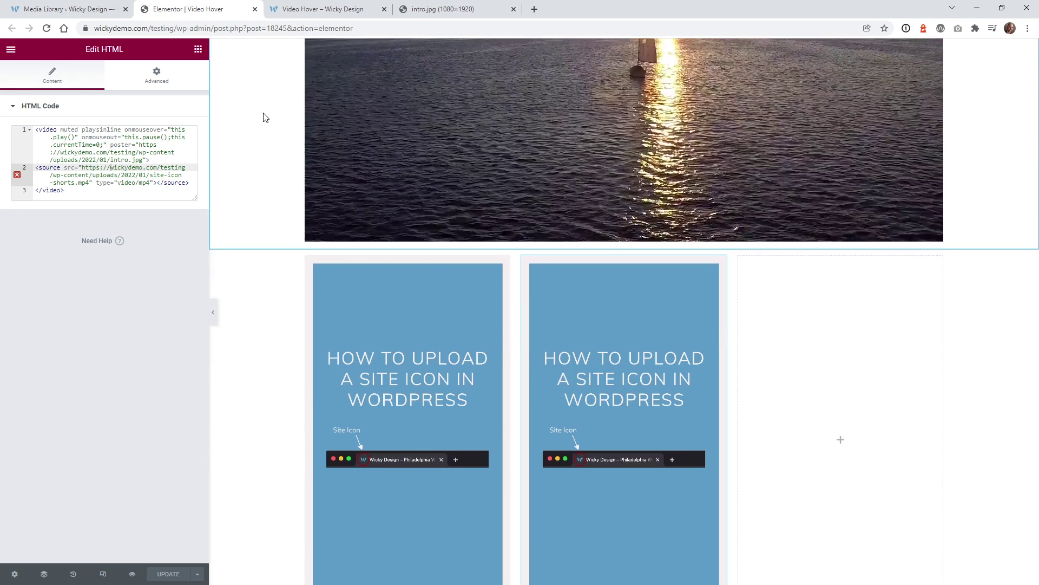
click(69, 131)
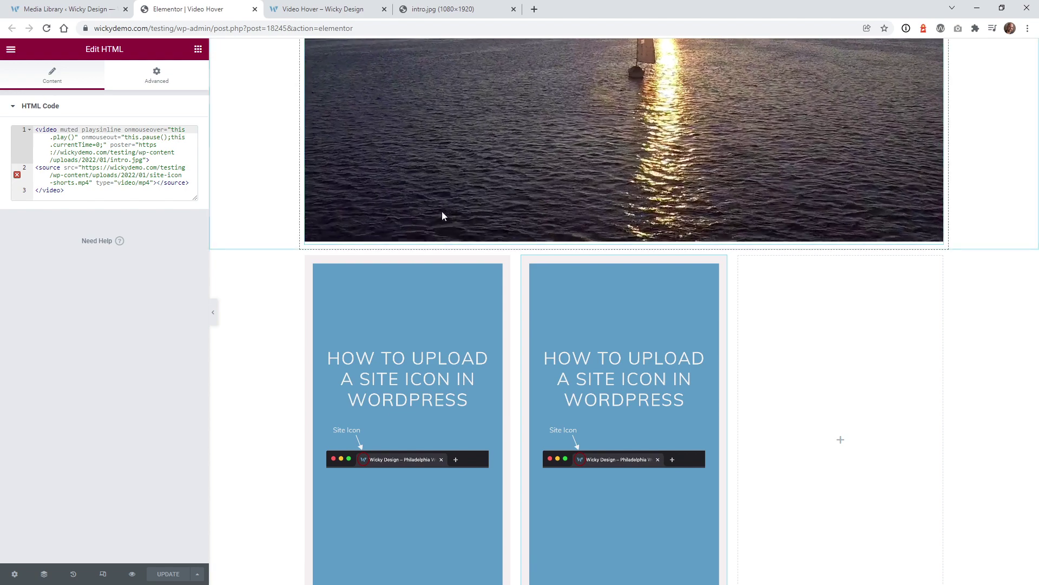
- Open the sailing video widget's responsive visibility options, and switch to the live page at iPhone X size
scroll(439, 199, up, 4)
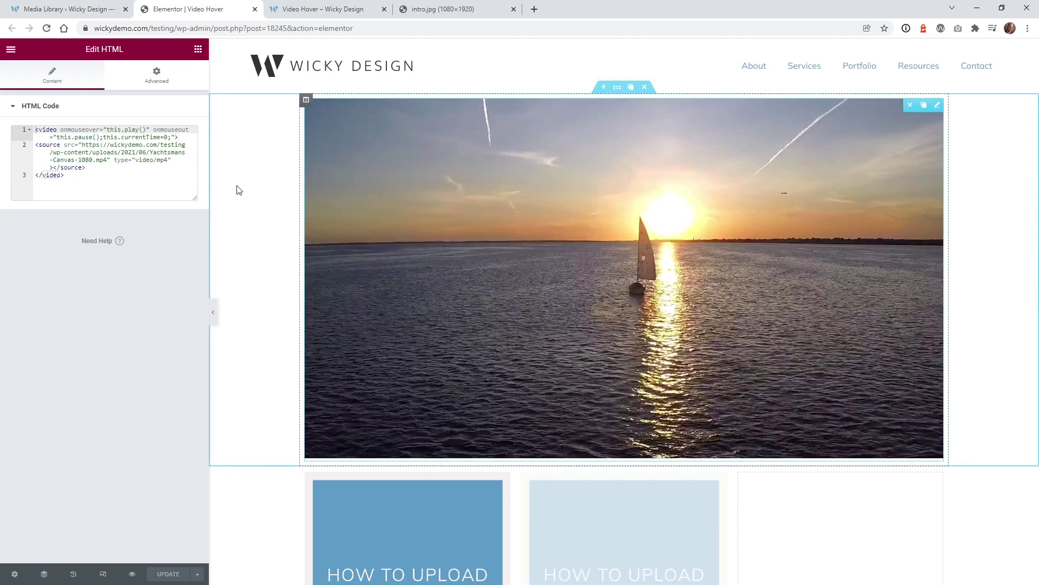
click(157, 76)
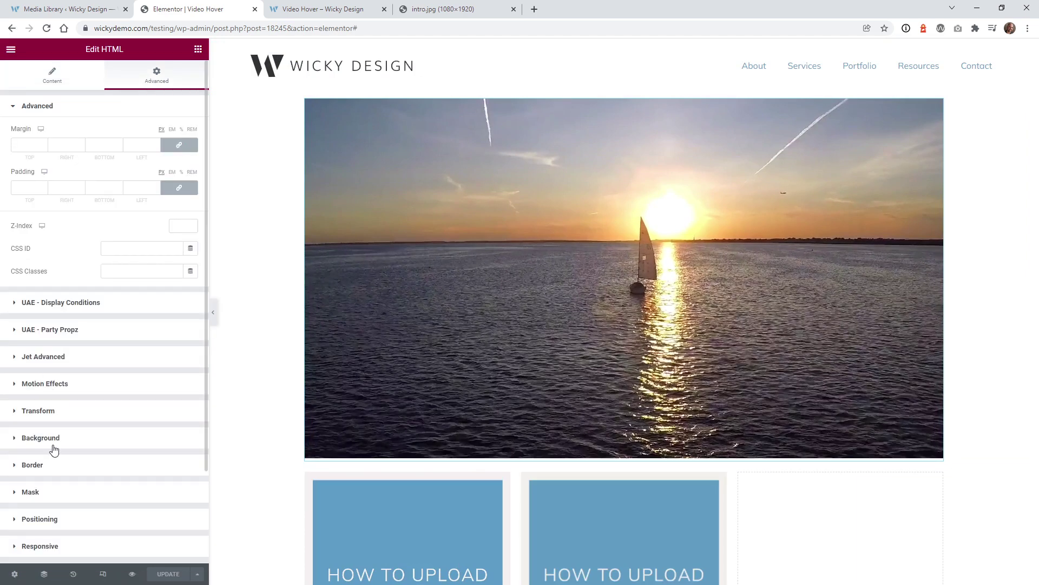
click(61, 547)
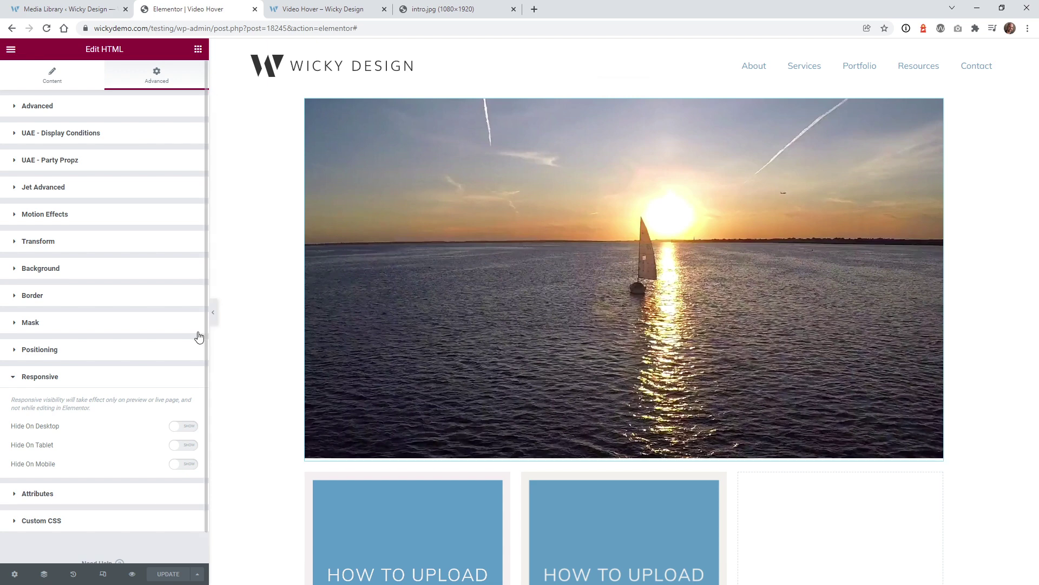
click(296, 7)
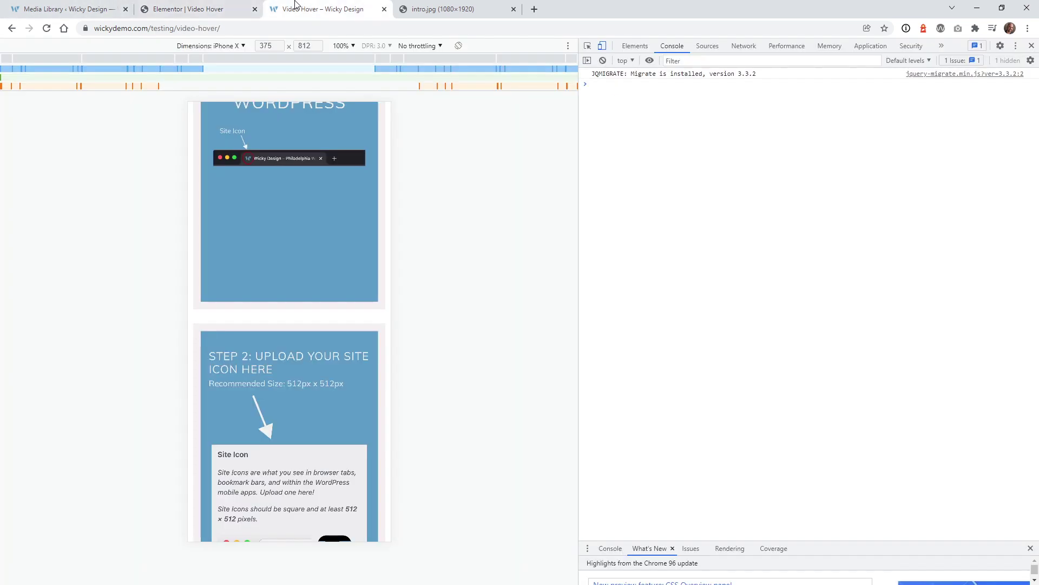